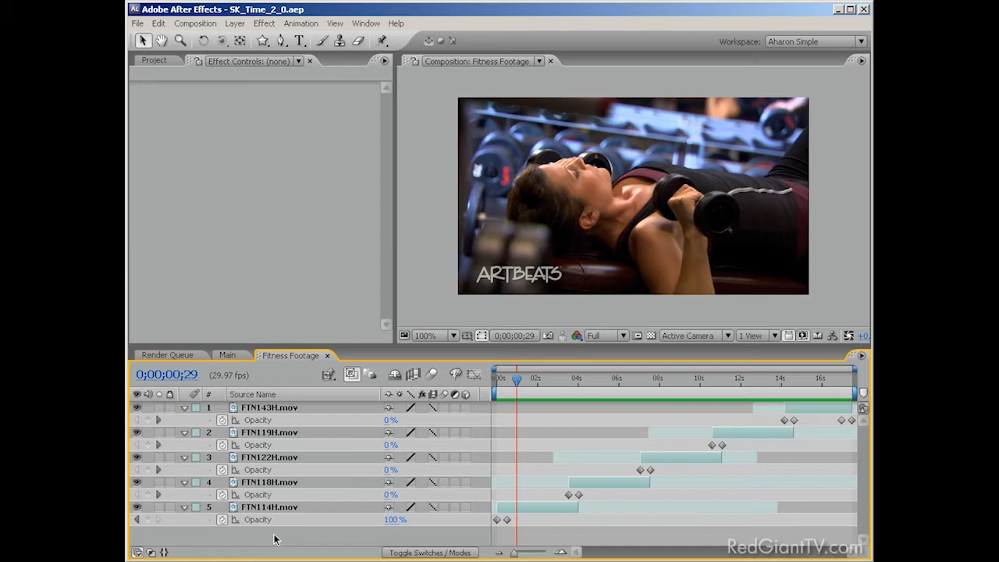
- Review the Main composition's Fitness Footage, Channel Blackout audio and SK layers and play a preview
{"action": "key", "text": "KP_0"}
{"action": "left_click", "coordinate": [233, 355]}
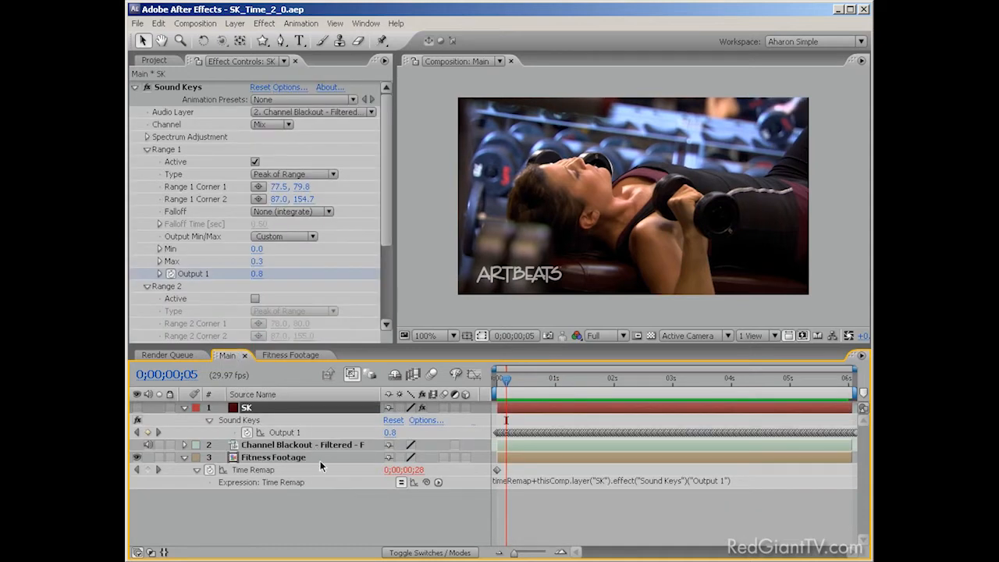
{"action": "left_click", "coordinate": [309, 459]}
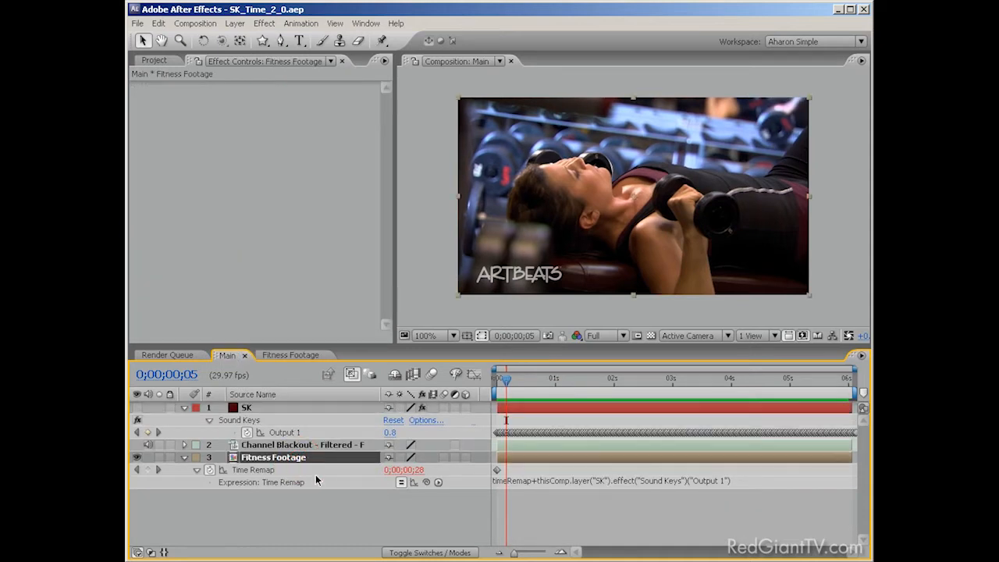
{"action": "left_click", "coordinate": [320, 445]}
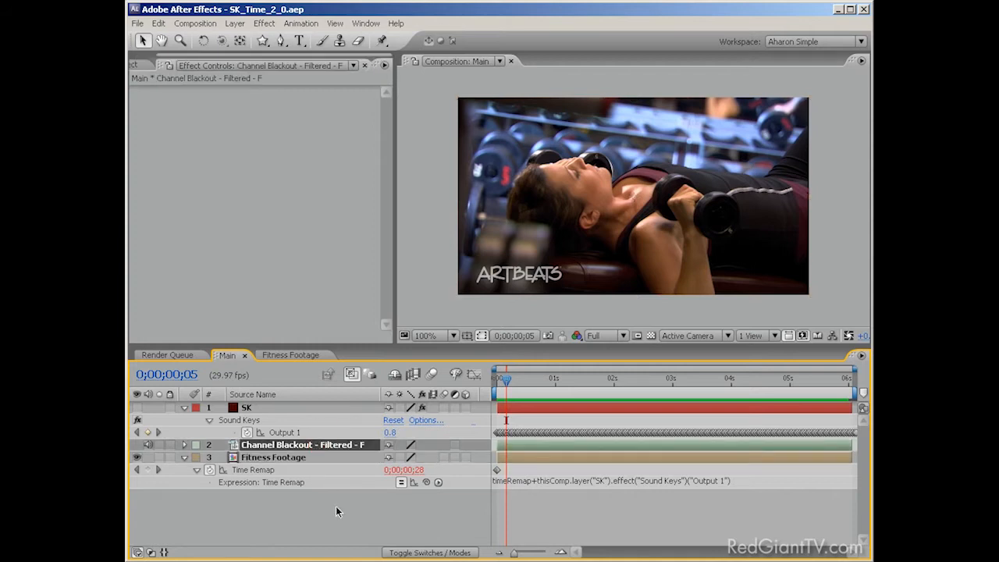
{"action": "left_click", "coordinate": [247, 408]}
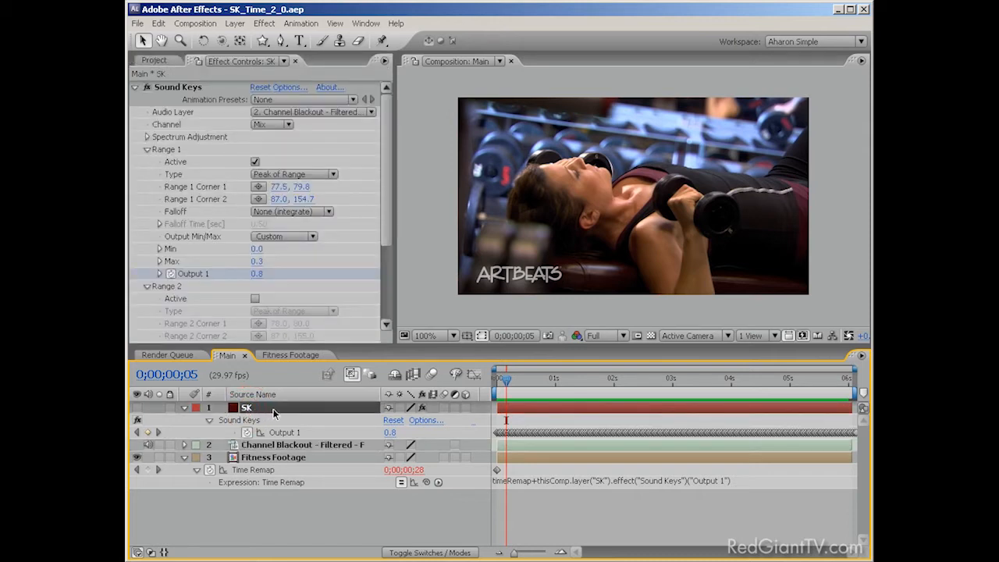
{"action": "key", "text": "space"}
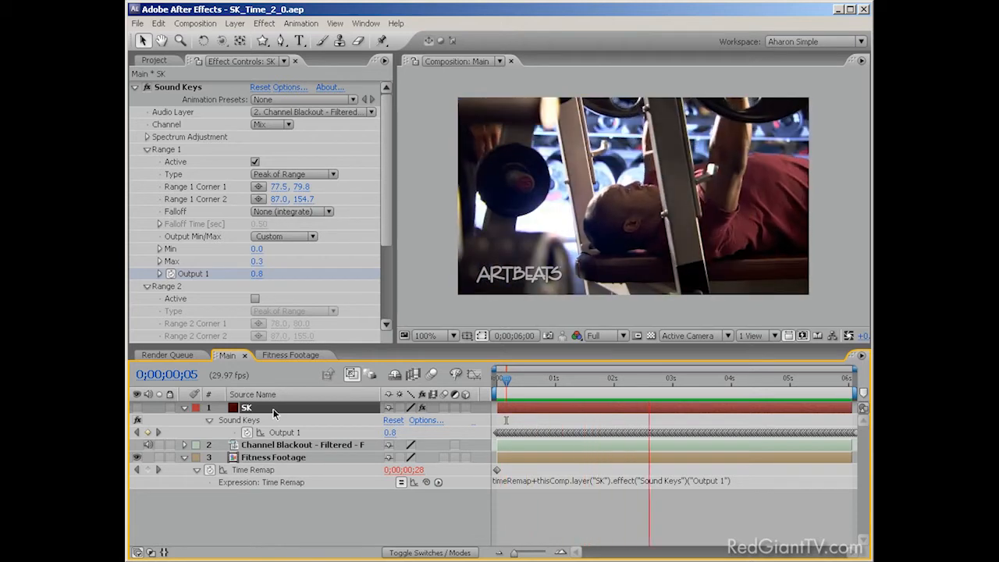
{"action": "key", "text": "space"}
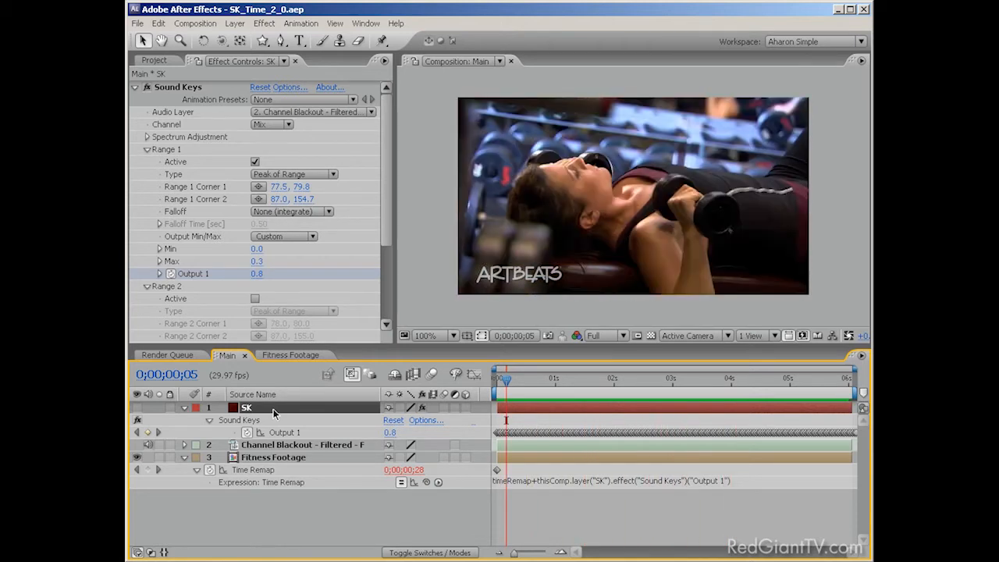
- Show the SK layer's audio spectrum and inspect the Range 1 type setting in Sound Keys
{"action": "left_click", "coordinate": [136, 407]}
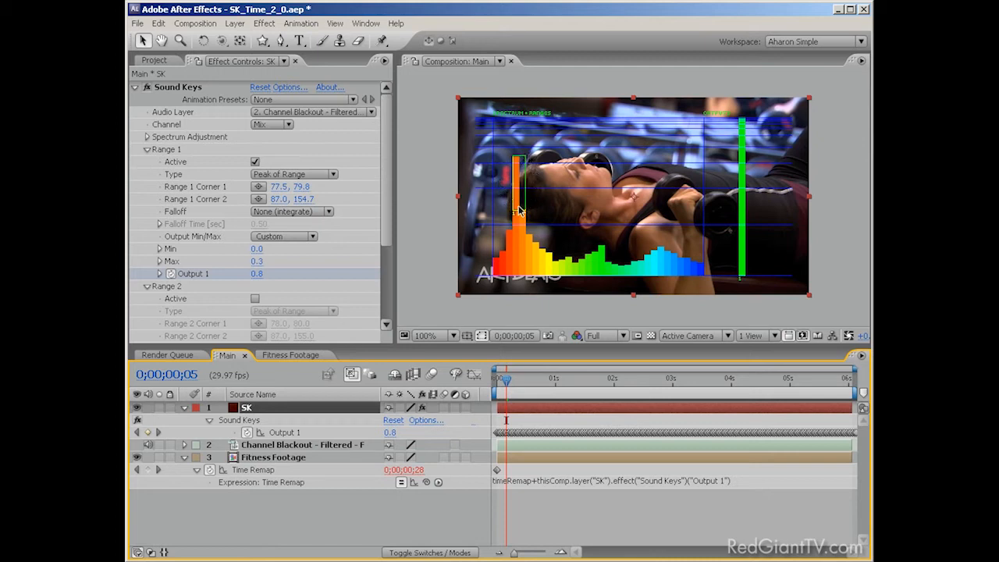
{"action": "left_click", "coordinate": [193, 175]}
{"action": "left_click", "coordinate": [293, 175]}
{"action": "left_click", "coordinate": [292, 174]}
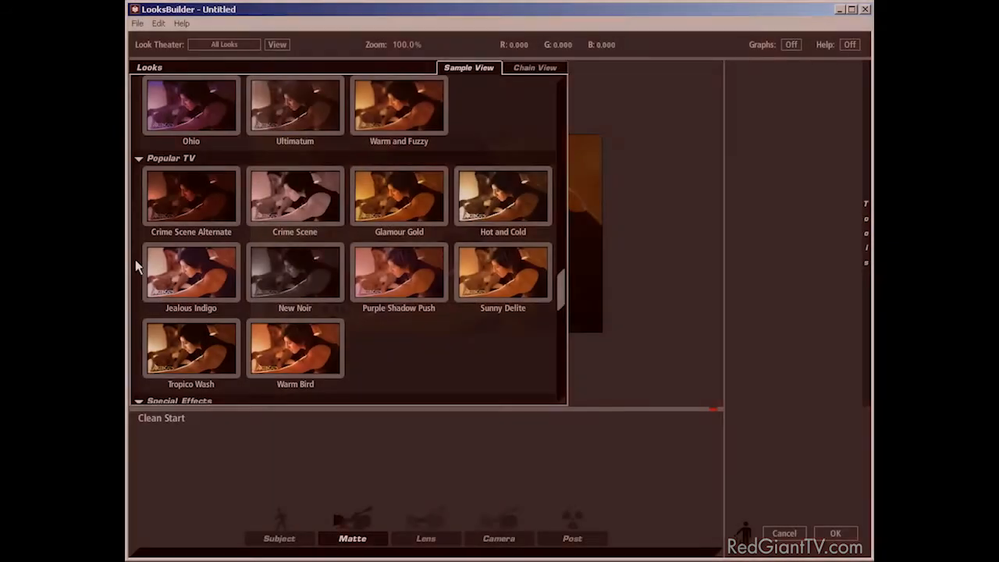
- Apply the Hot and Cold look in LooksBuilder, add an Anamorphic Flare lens tool and pick a flare color
{"action": "left_click", "coordinate": [504, 216]}
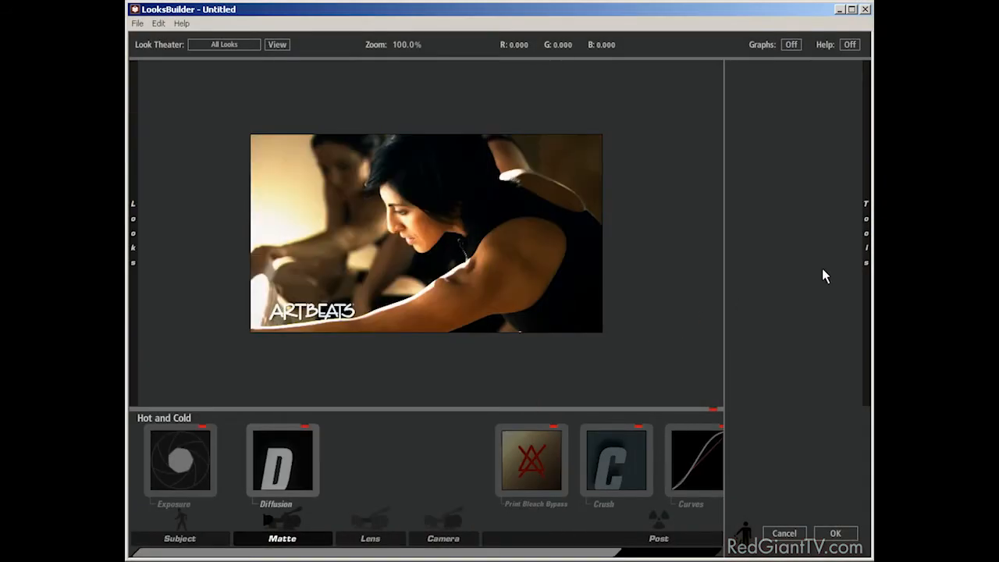
{"action": "mouse_move", "coordinate": [822, 268]}
{"action": "left_click", "coordinate": [707, 70]}
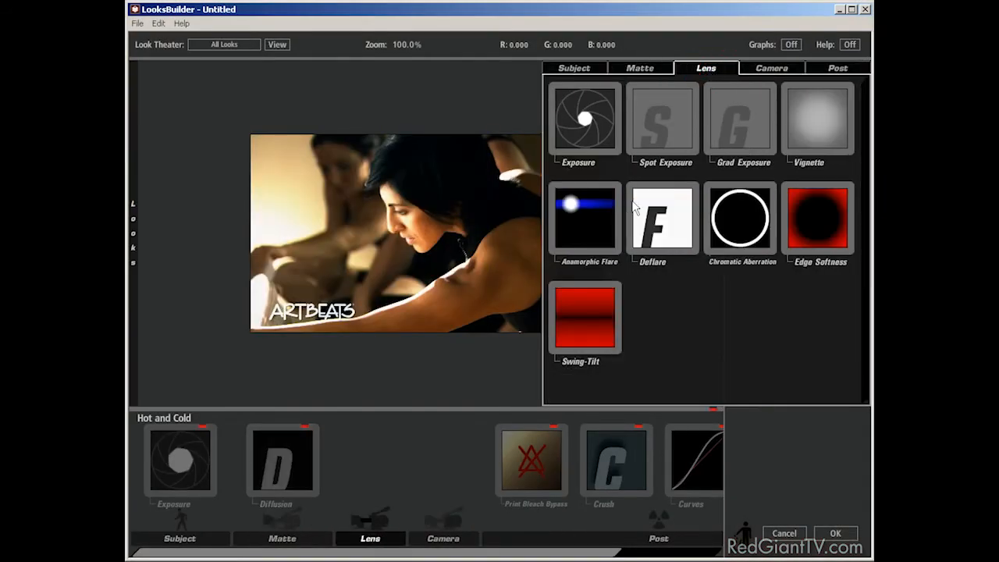
{"action": "double_click", "coordinate": [595, 215]}
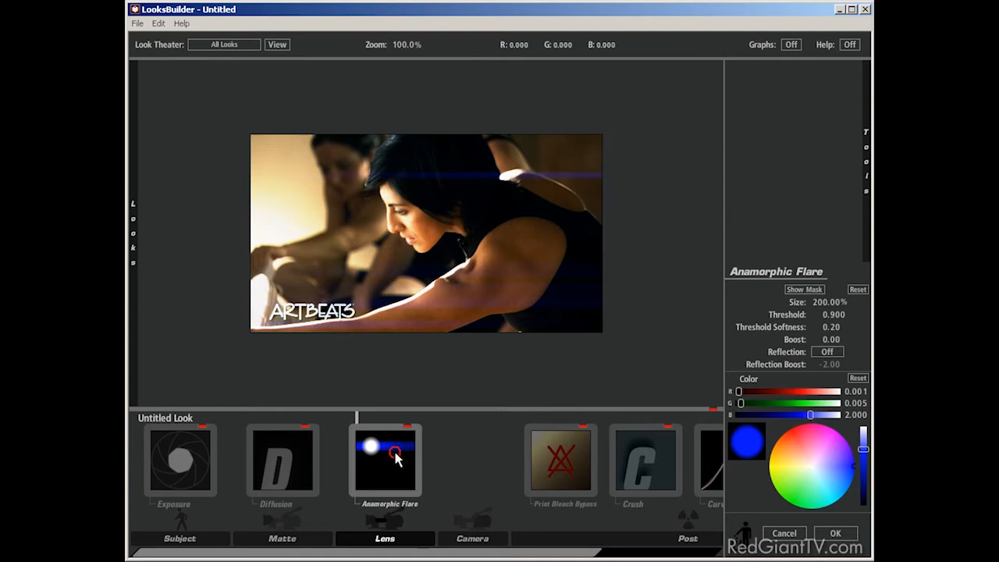
{"action": "left_click", "coordinate": [797, 445]}
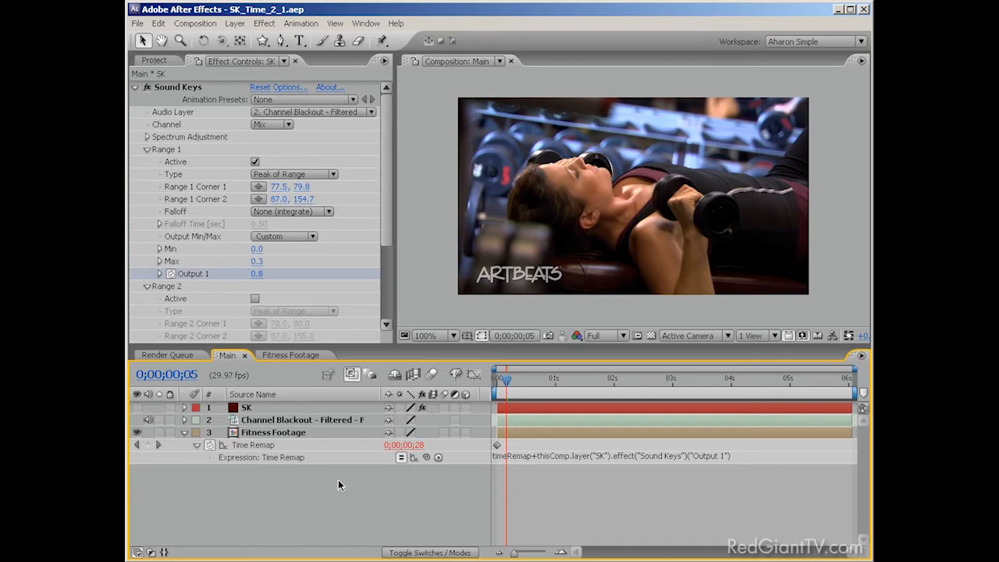
- Create a new adjustment layer in the Main composition and apply the Magic Bullet Looks effect to it
{"action": "left_click", "coordinate": [242, 23]}
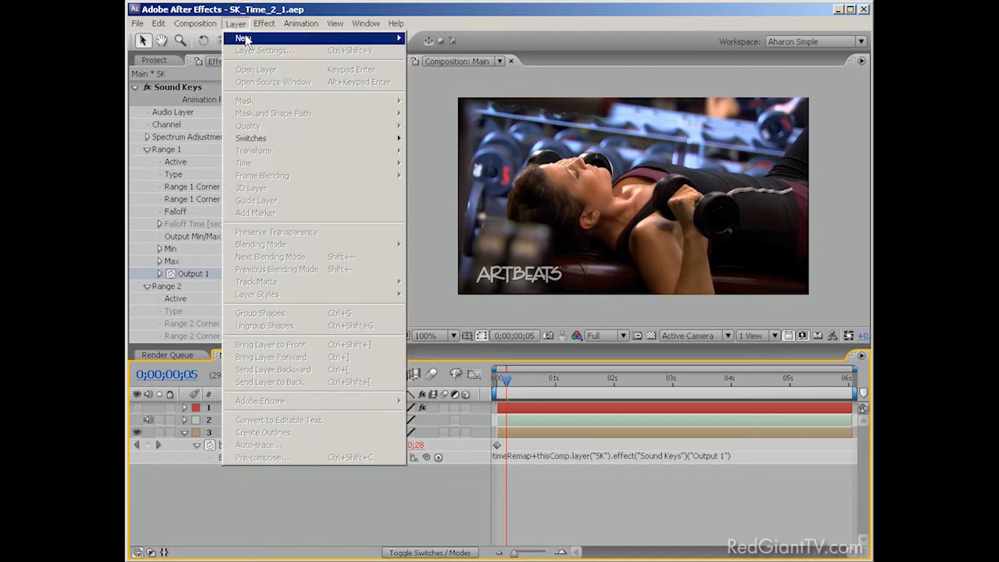
{"action": "mouse_move", "coordinate": [251, 41]}
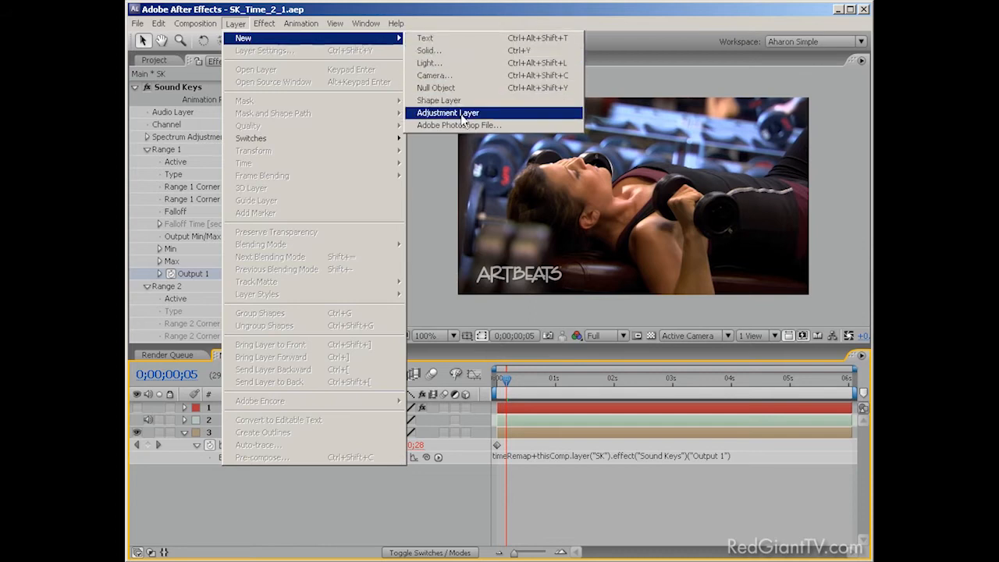
{"action": "left_click", "coordinate": [495, 111]}
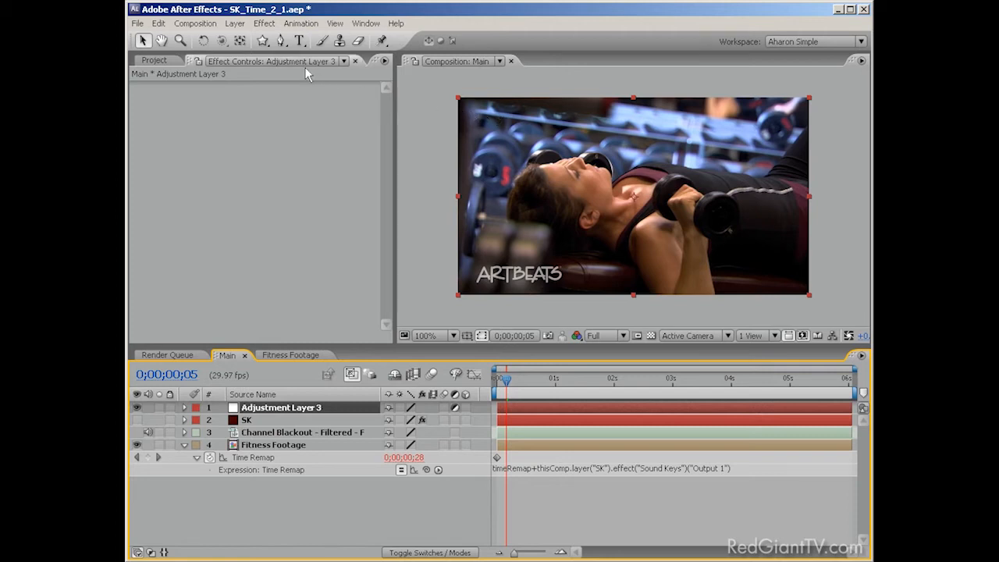
{"action": "left_click", "coordinate": [264, 23]}
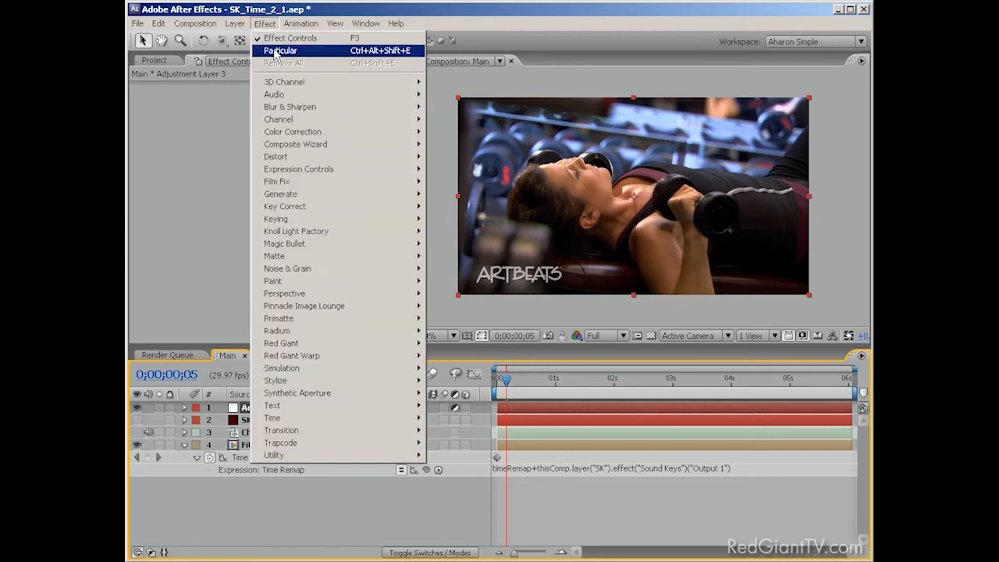
{"action": "mouse_move", "coordinate": [387, 244]}
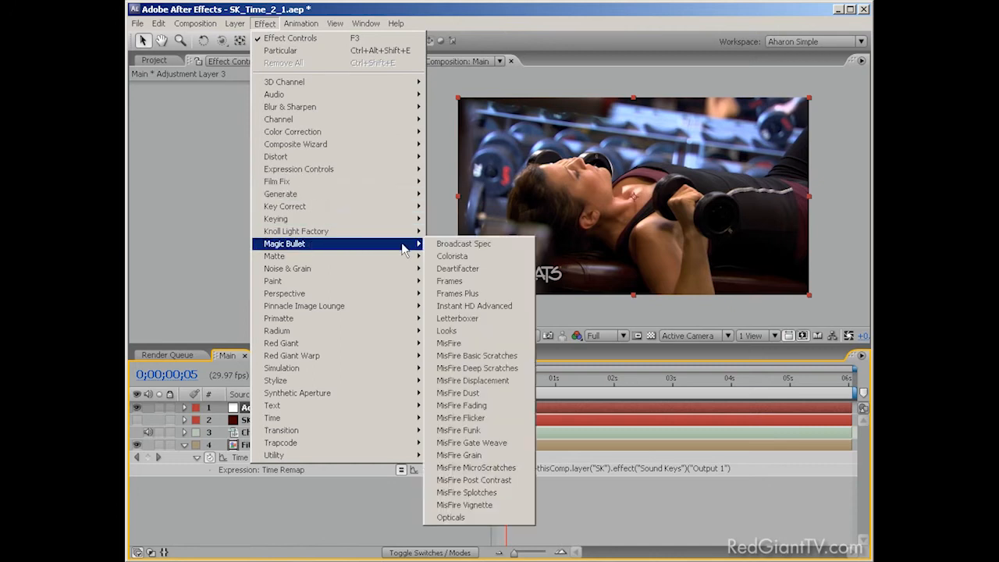
{"action": "left_click", "coordinate": [467, 330]}
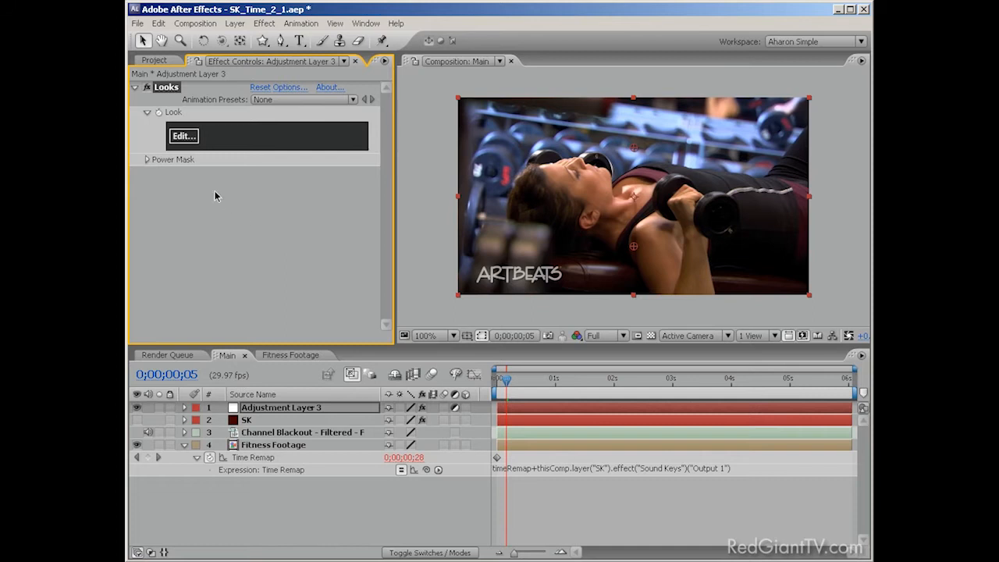
- Edit the adjustment layer's look in LooksBuilder using the Popular Film preset Mexicali plus a Diffusion matte tool, and accept it
{"action": "left_click", "coordinate": [180, 136]}
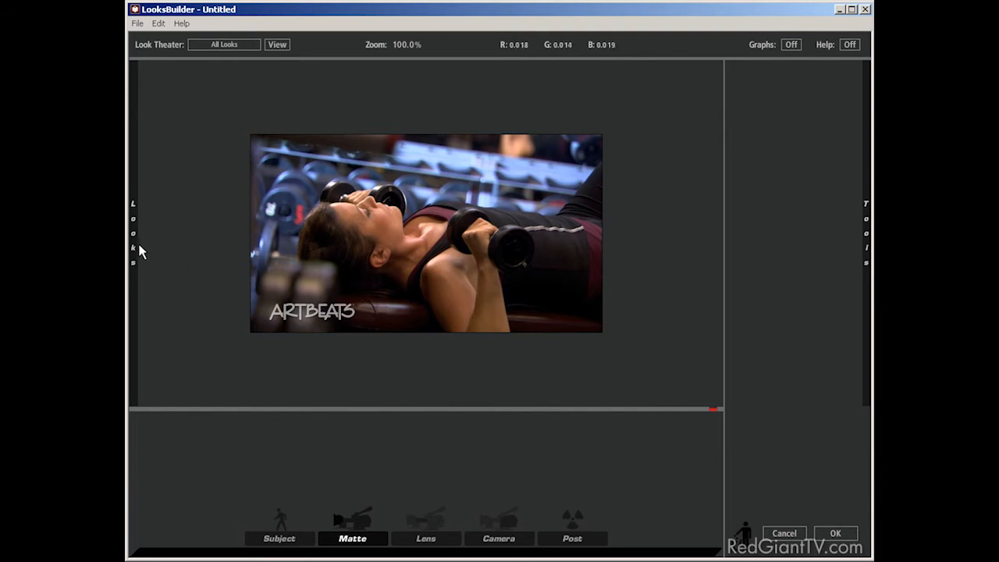
{"action": "mouse_move", "coordinate": [134, 249]}
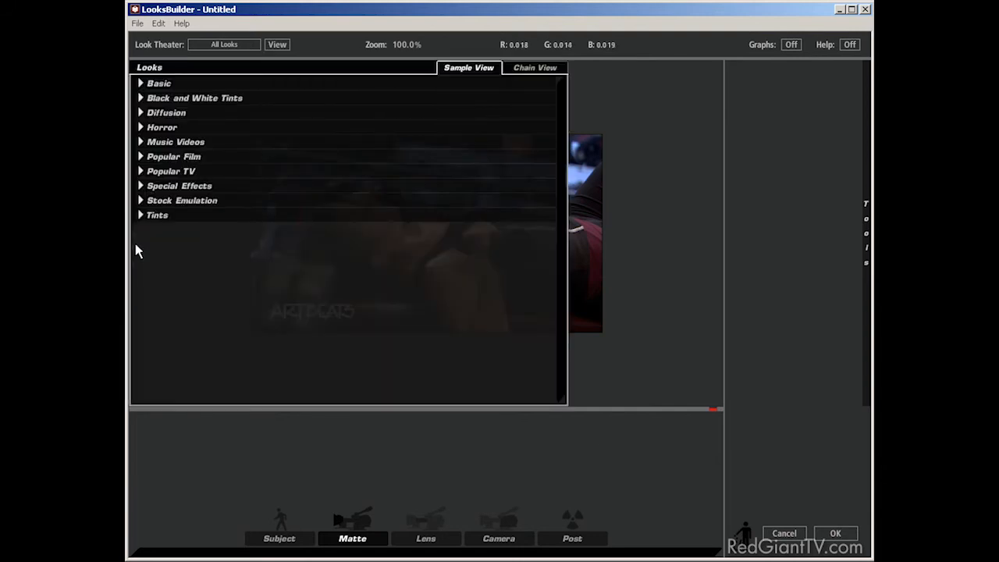
{"action": "left_click", "coordinate": [141, 156]}
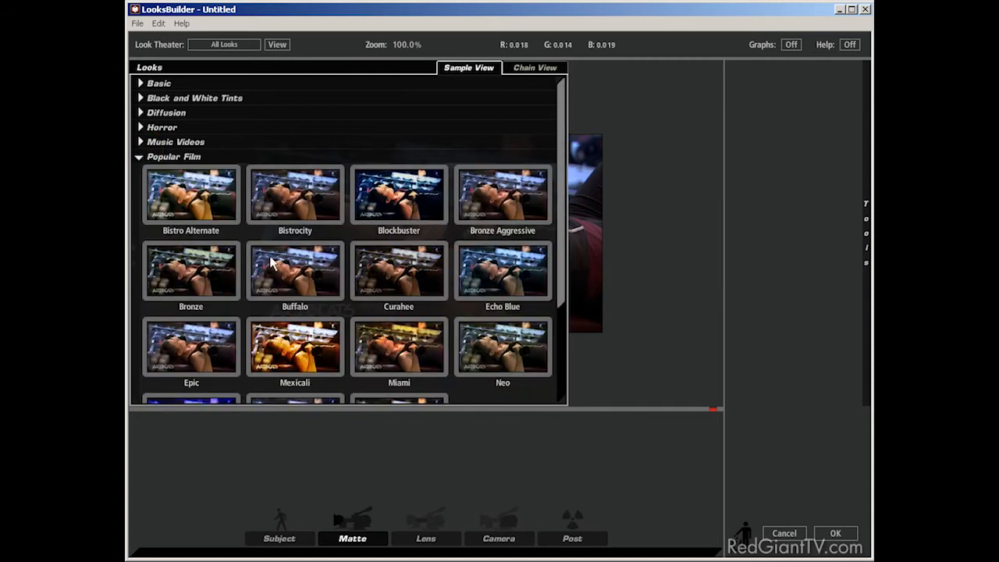
{"action": "left_click", "coordinate": [311, 350]}
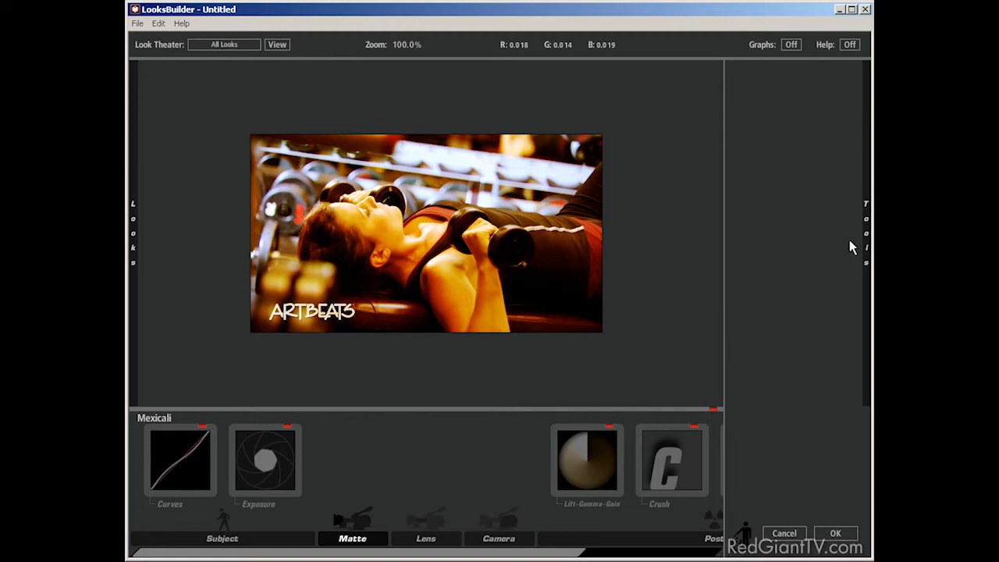
{"action": "mouse_move", "coordinate": [865, 241]}
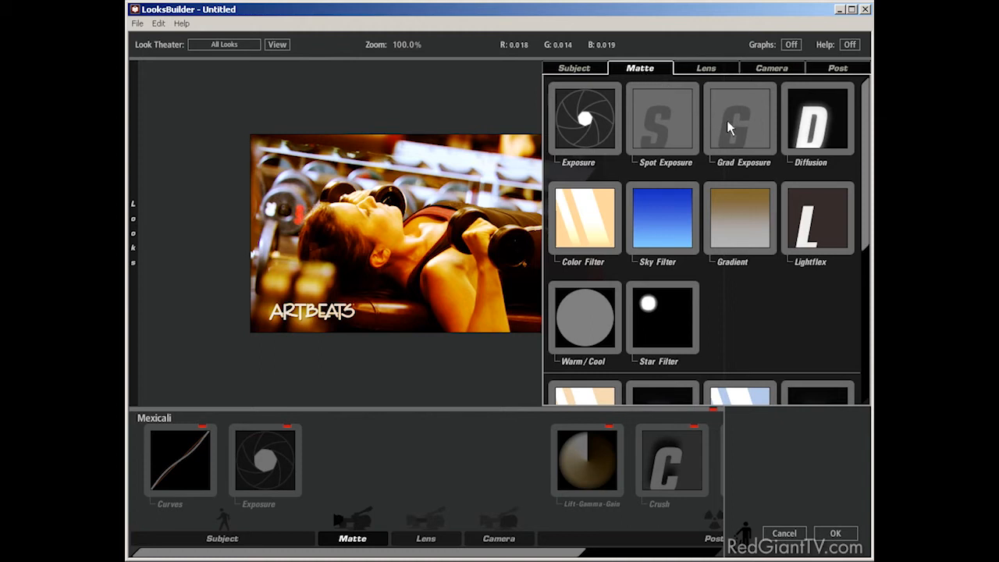
{"action": "left_click_drag", "start_coordinate": [815, 145], "coordinate": [361, 233]}
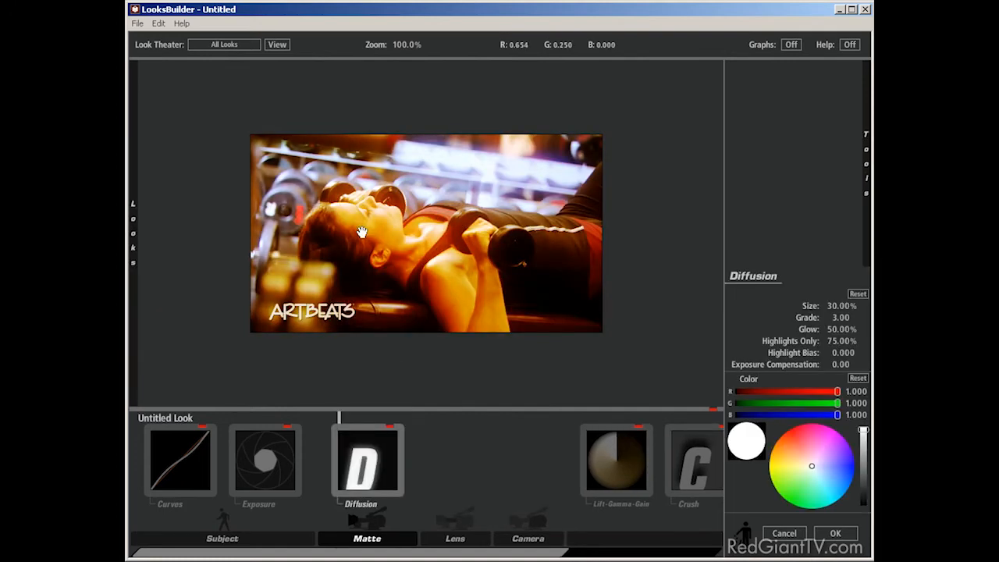
{"action": "left_click", "coordinate": [825, 534]}
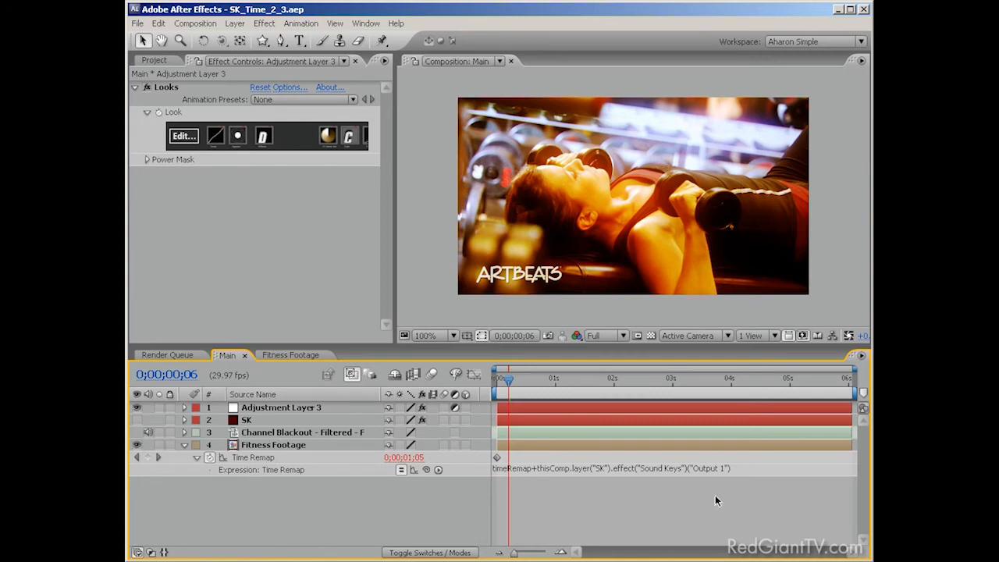
- Make the SK layer visible, solo it and select it to display its Sound Keys settings
{"action": "left_click", "coordinate": [138, 420]}
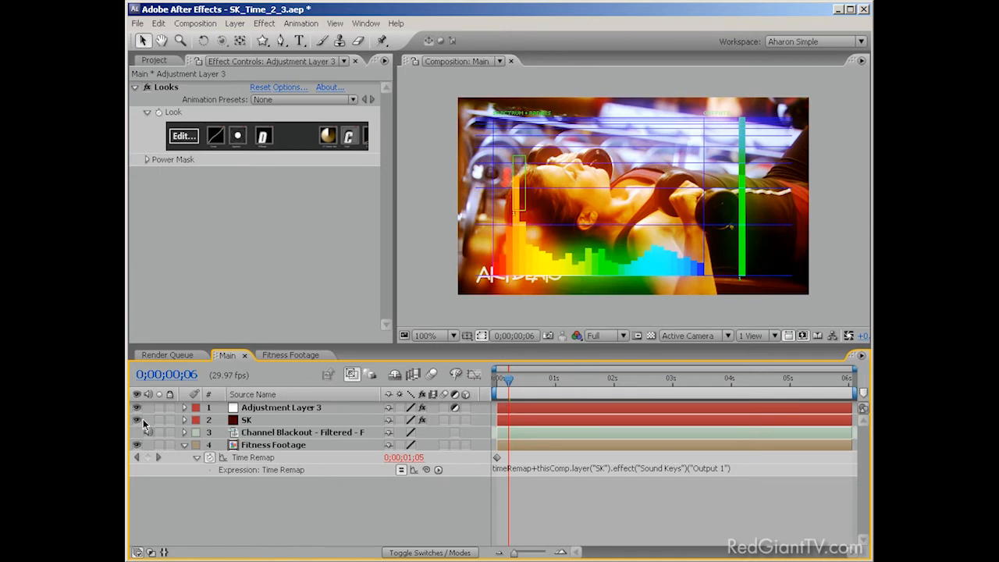
{"action": "left_click", "coordinate": [159, 419]}
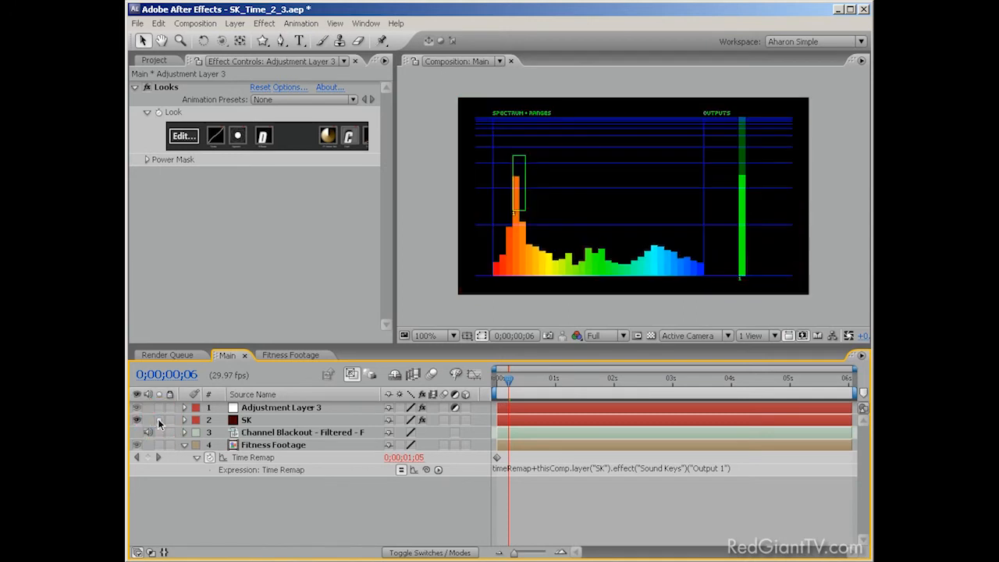
{"action": "left_click", "coordinate": [248, 422]}
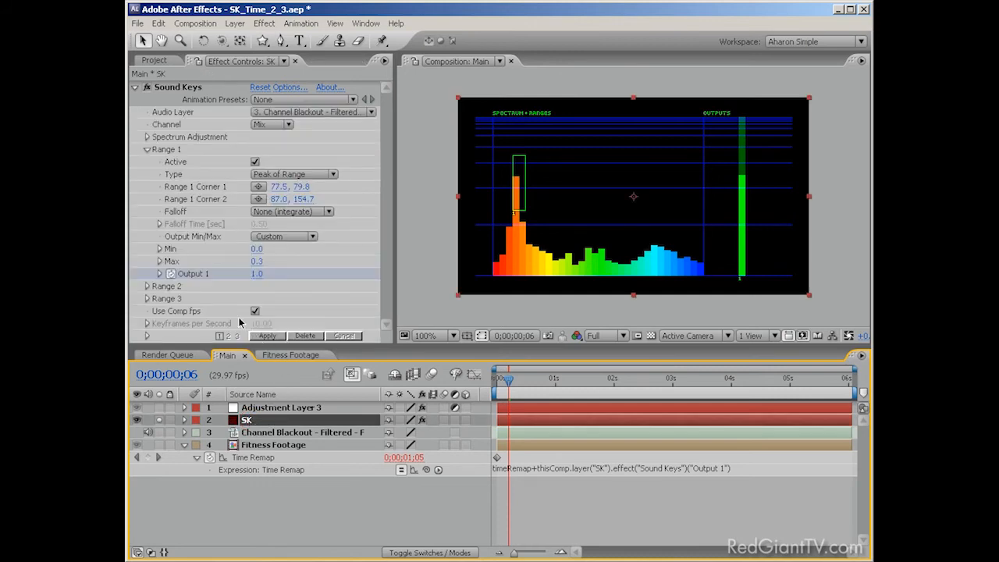
- Activate Range 2 in Sound Keys and place its corners over Range 1 at 75.0, 79.0 and 87.0, 155.0
{"action": "left_click", "coordinate": [147, 286]}
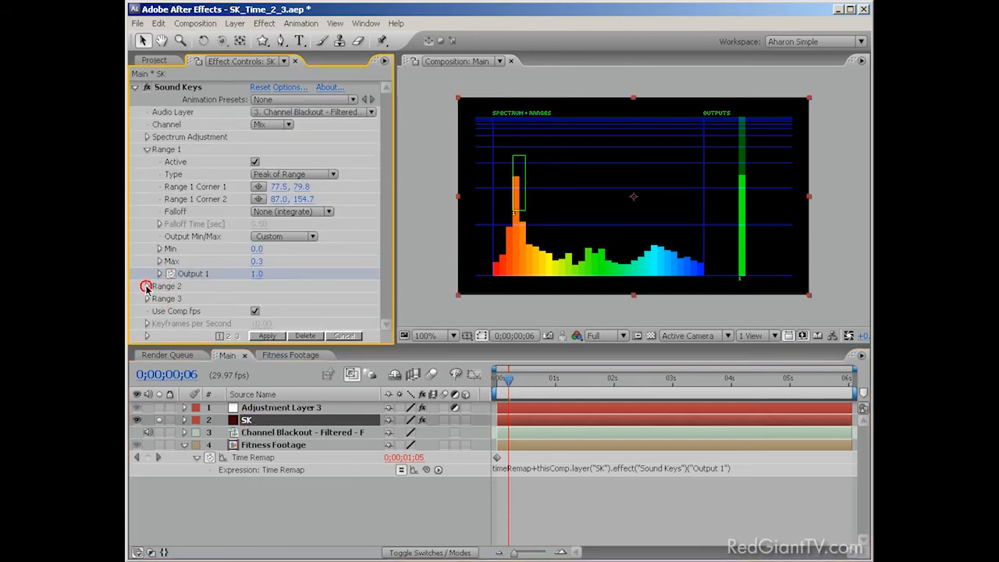
{"action": "scroll", "coordinate": [217, 275], "scroll_direction": "down", "scroll_amount": 2}
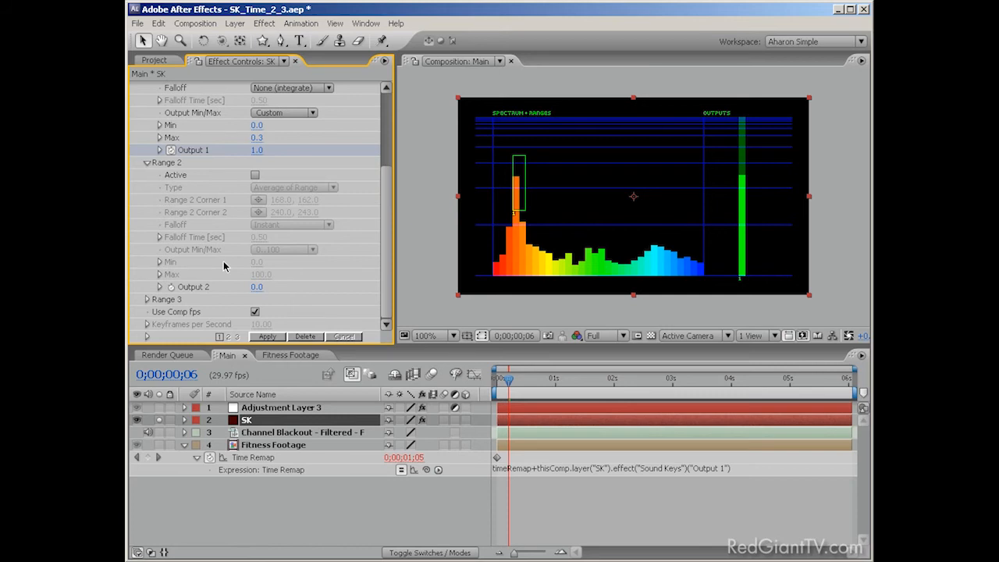
{"action": "left_click", "coordinate": [255, 175]}
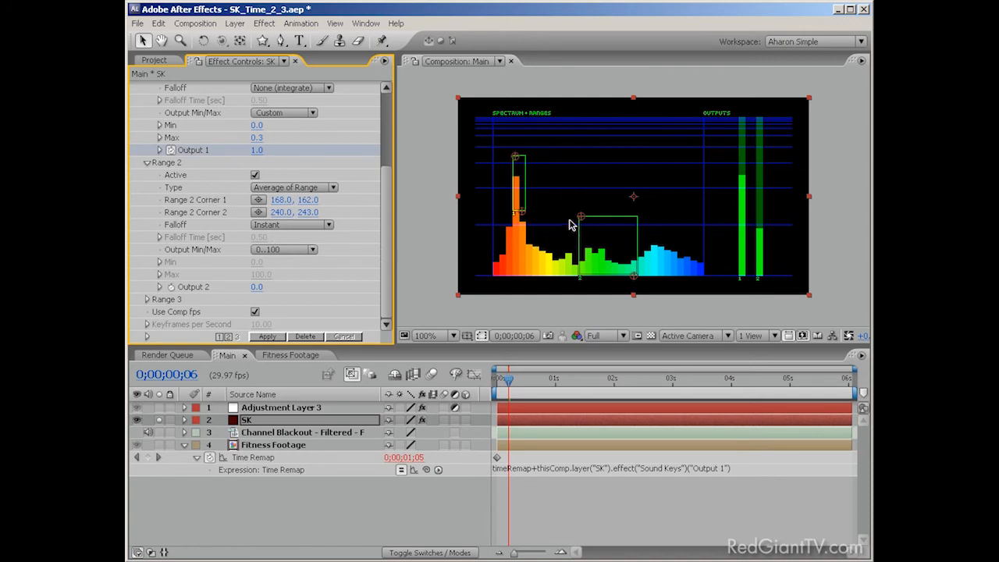
{"action": "left_click", "coordinate": [257, 199]}
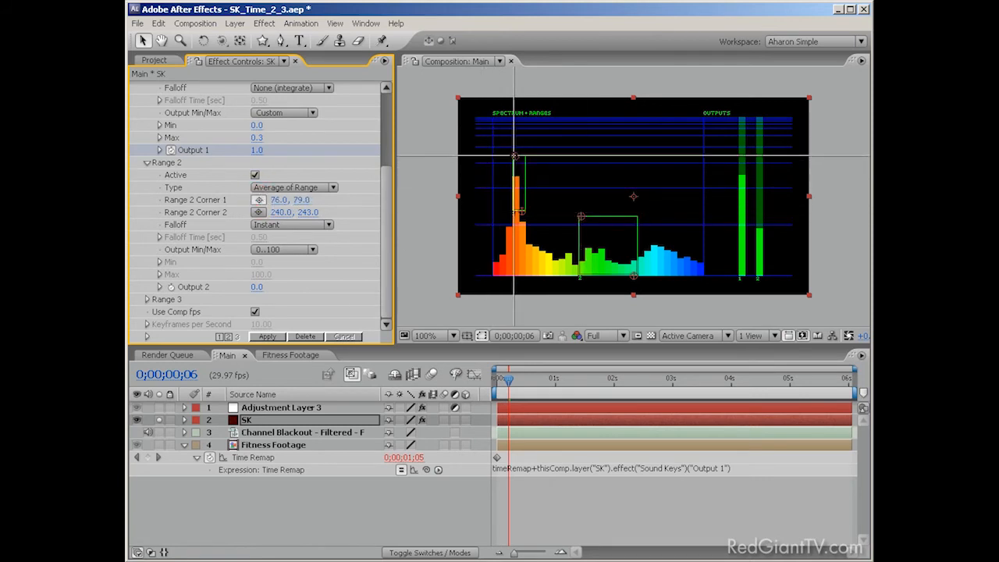
{"action": "left_click", "coordinate": [513, 156]}
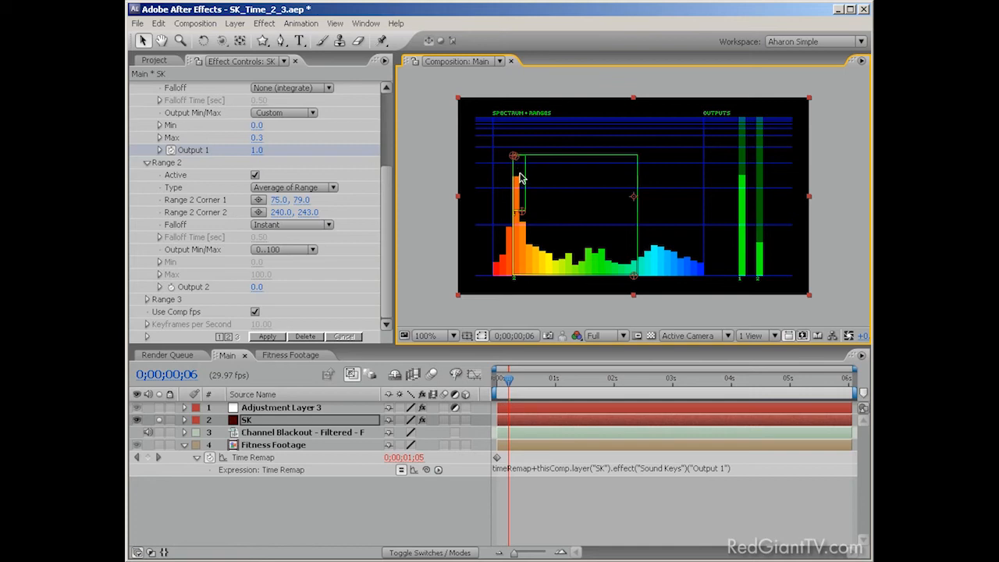
{"action": "left_click", "coordinate": [258, 212]}
{"action": "left_click", "coordinate": [522, 211]}
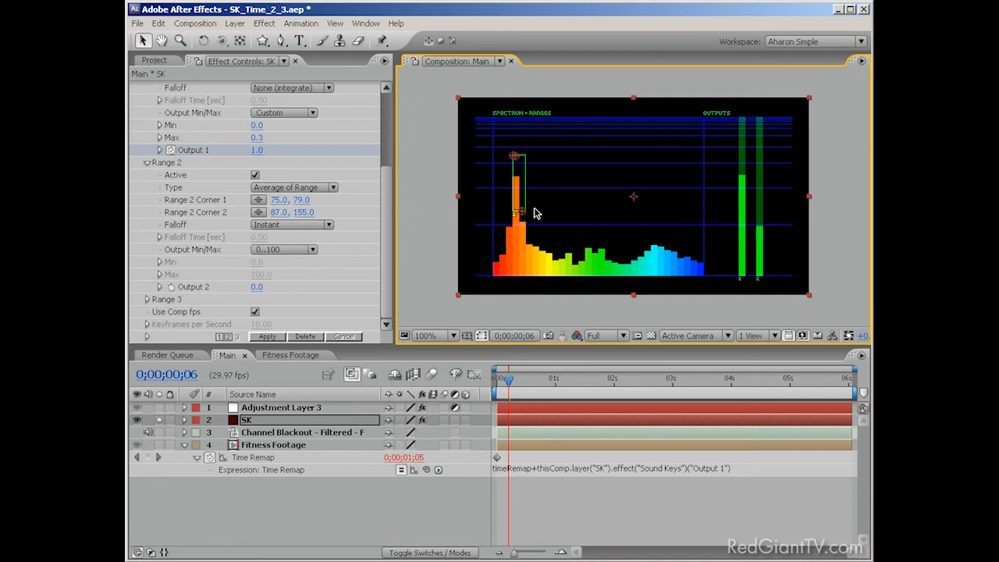
- Set Sound Keys Range 2 to Peak of Range with Linear falloff and 0..100 output, and apply the effect to generate its keyframes
{"action": "left_click", "coordinate": [306, 189]}
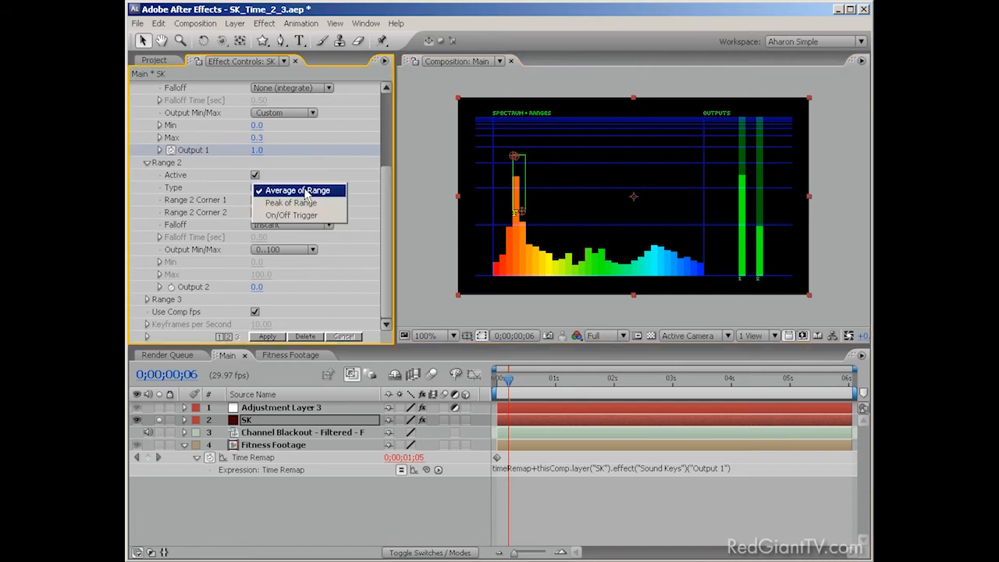
{"action": "left_click", "coordinate": [317, 205]}
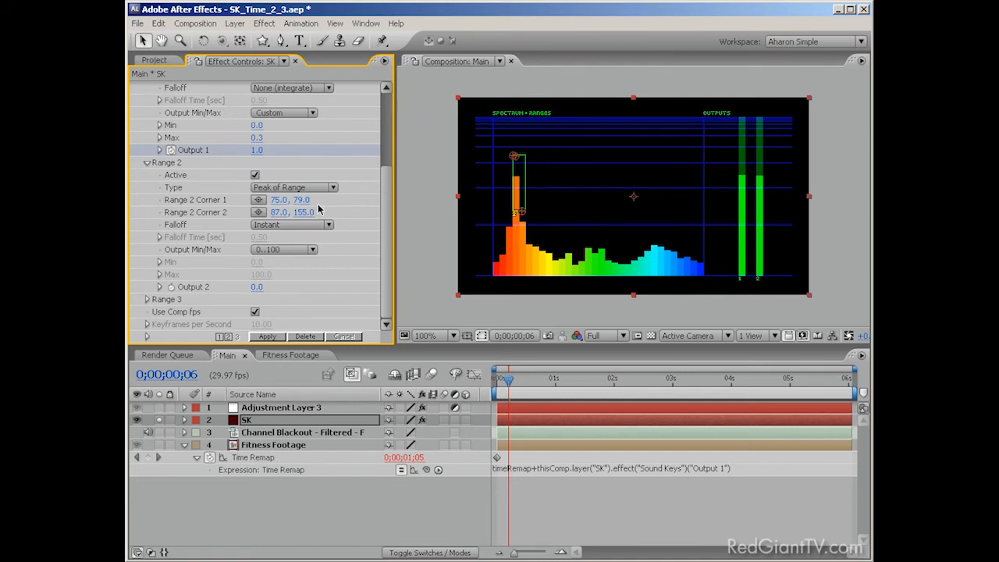
{"action": "left_click", "coordinate": [328, 225]}
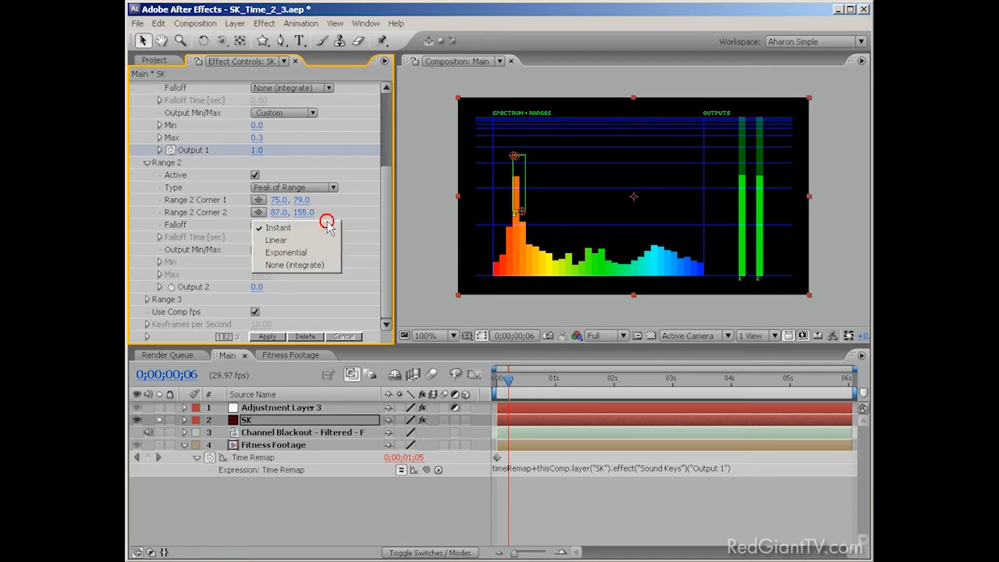
{"action": "left_click", "coordinate": [316, 243]}
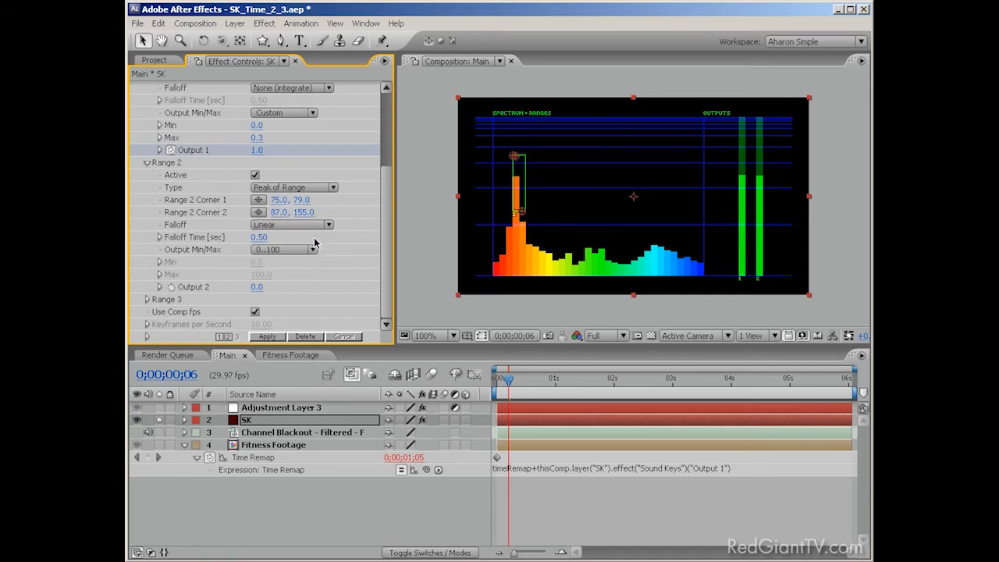
{"action": "left_click", "coordinate": [267, 250]}
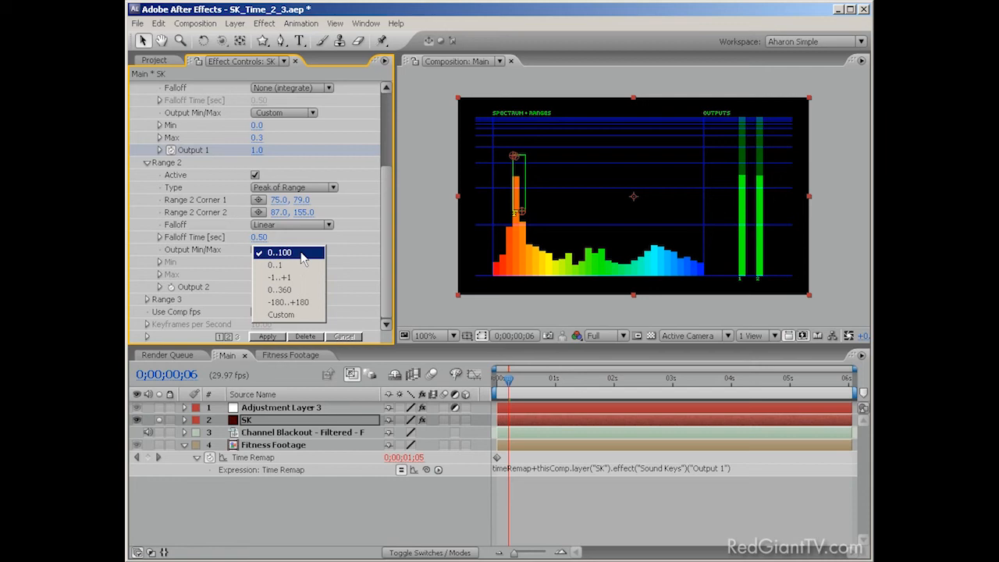
{"action": "left_click", "coordinate": [304, 258]}
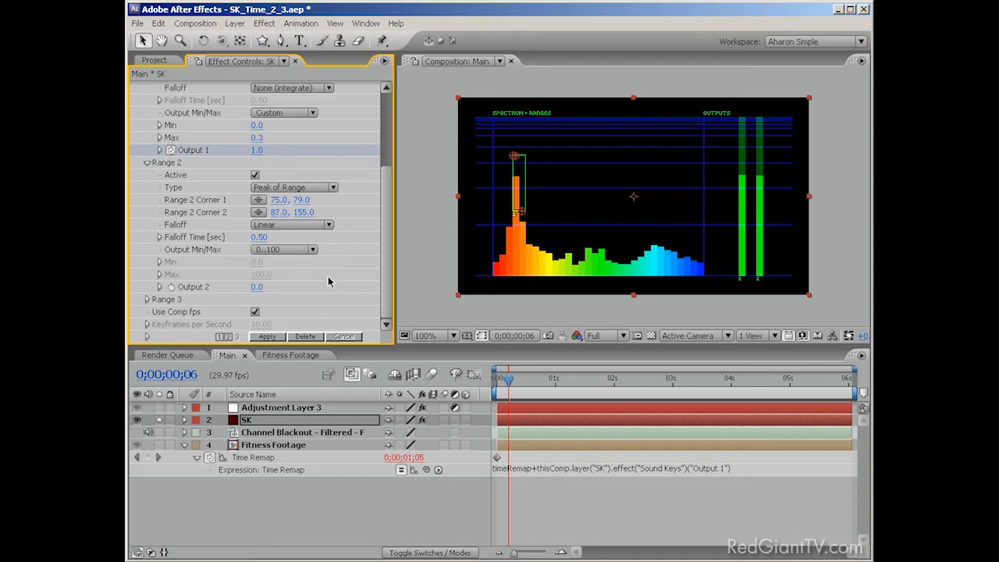
{"action": "left_click", "coordinate": [273, 337]}
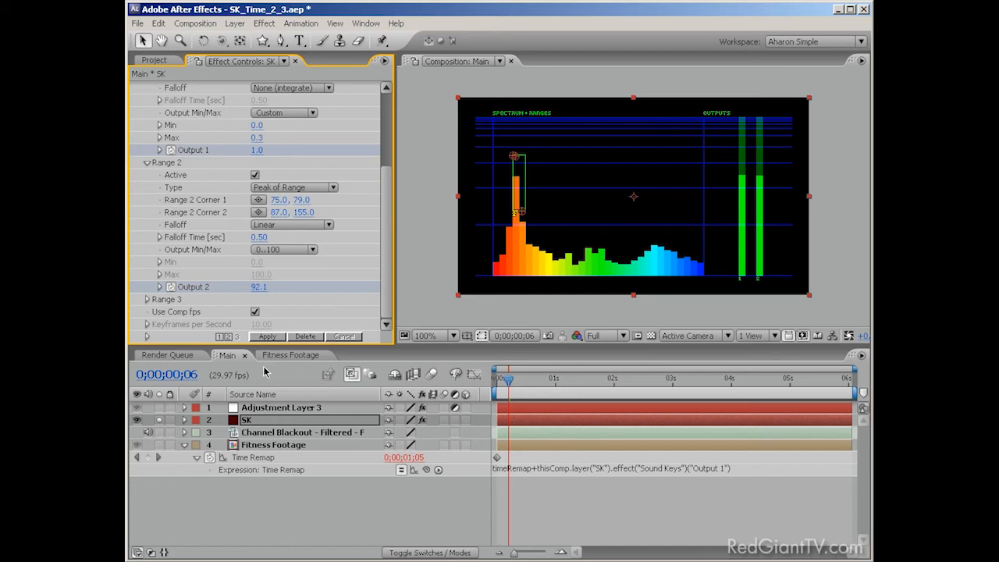
- Reveal the SK layer's keyframed Sound Keys outputs in the timeline and select Output 2
{"action": "left_click", "coordinate": [249, 420]}
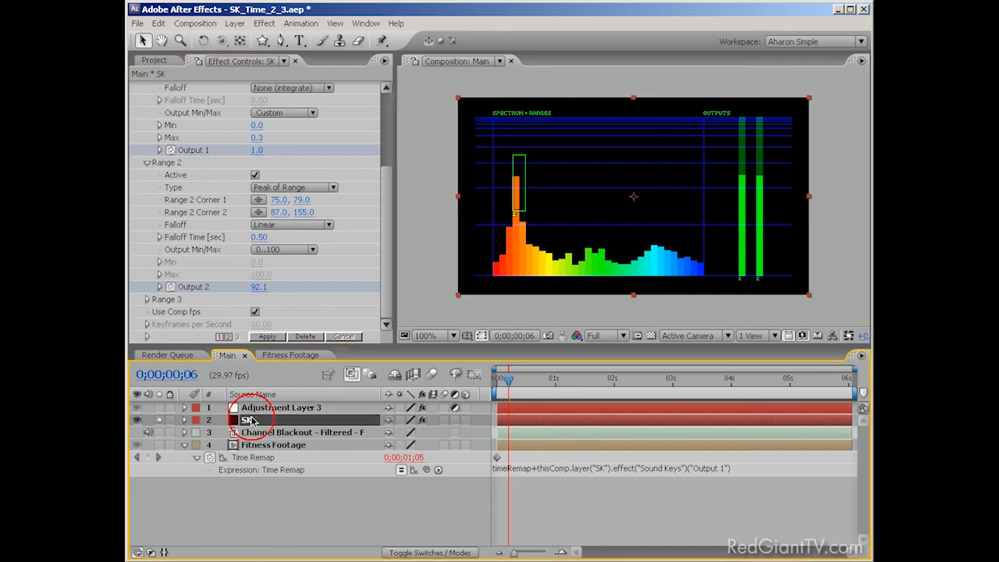
{"action": "key", "text": "u"}
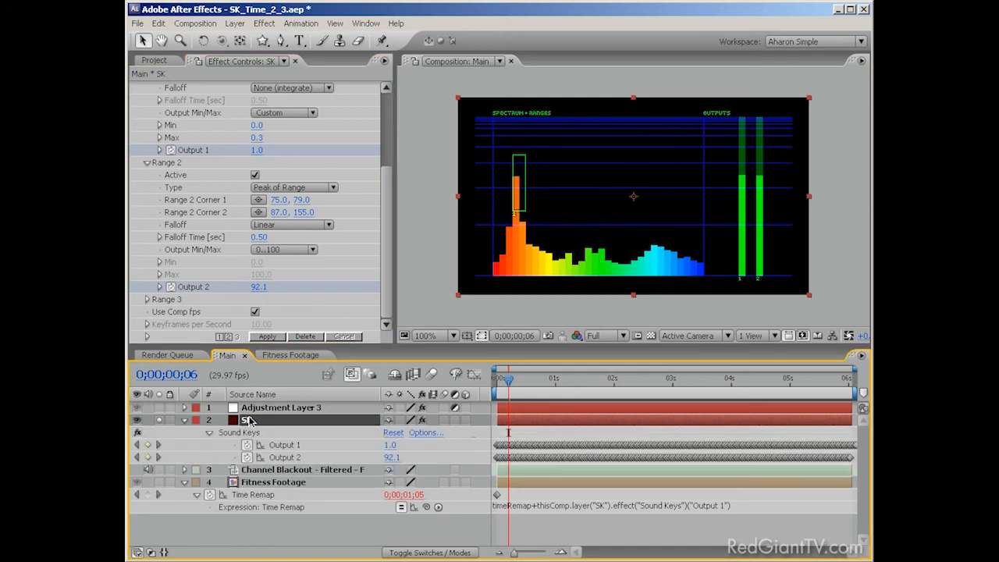
{"action": "left_click", "coordinate": [285, 445]}
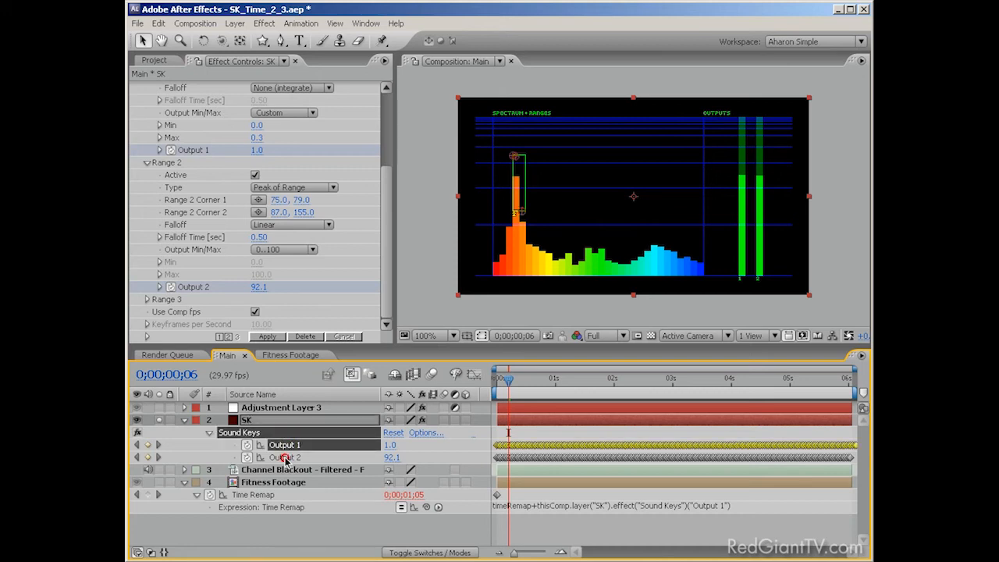
{"action": "left_click", "coordinate": [285, 457]}
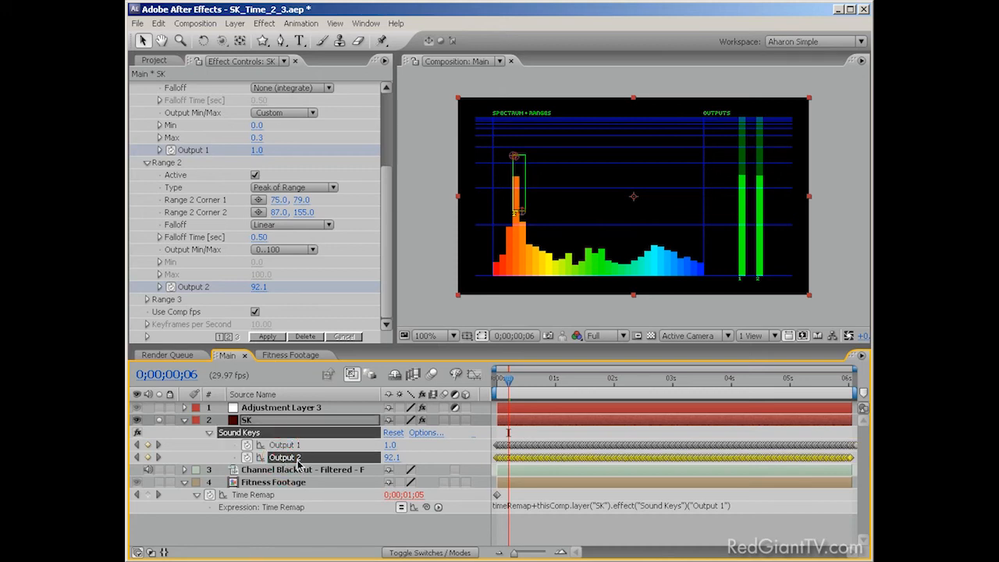
- Link Adjustment Layer 3's opacity to the SK layer's Sound Keys Output 2 with an expression
{"action": "left_click", "coordinate": [269, 408]}
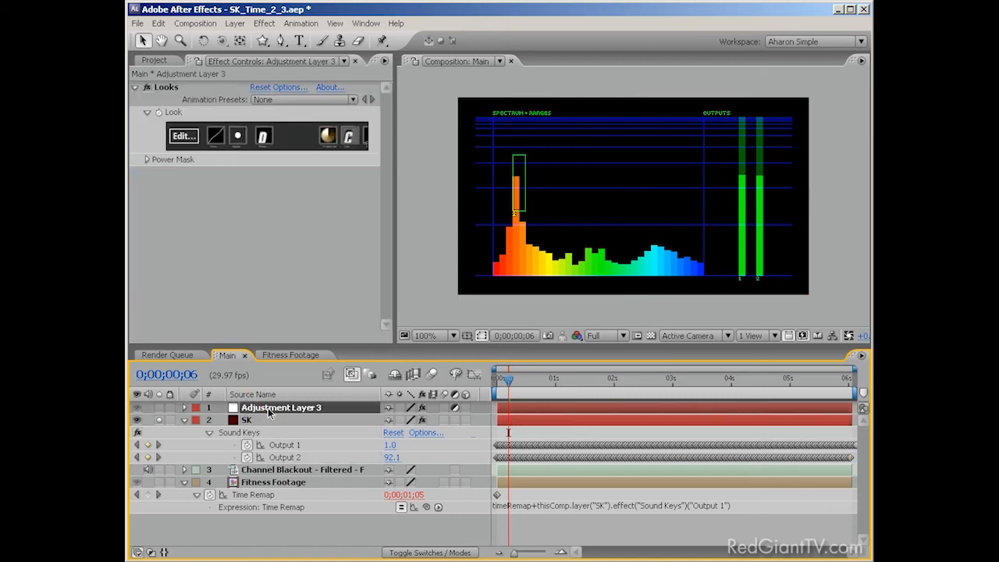
{"action": "key", "text": "t"}
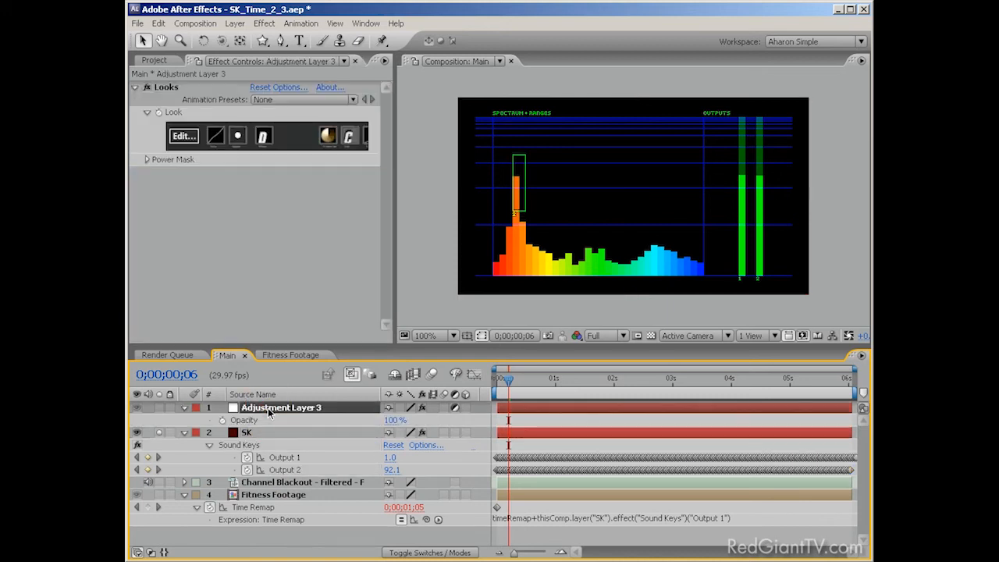
{"action": "left_click", "coordinate": [222, 420], "text": "alt"}
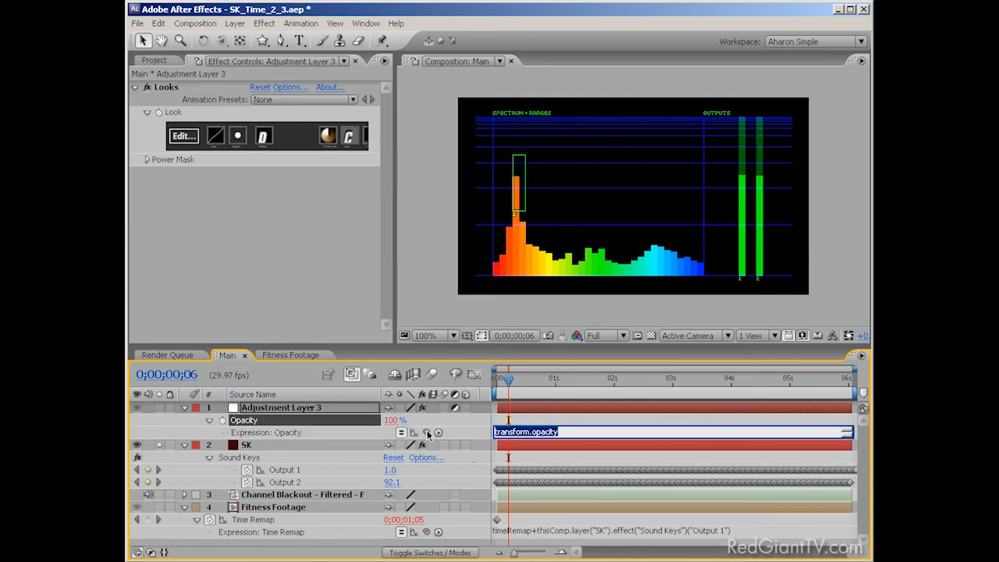
{"action": "left_click_drag", "start_coordinate": [427, 433], "coordinate": [303, 481]}
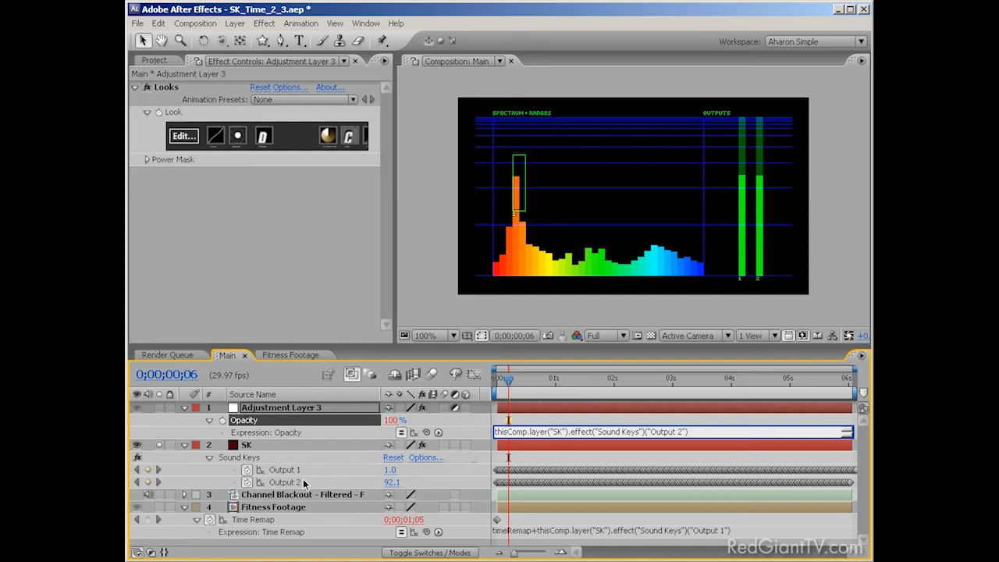
{"action": "key", "text": "KP_Enter"}
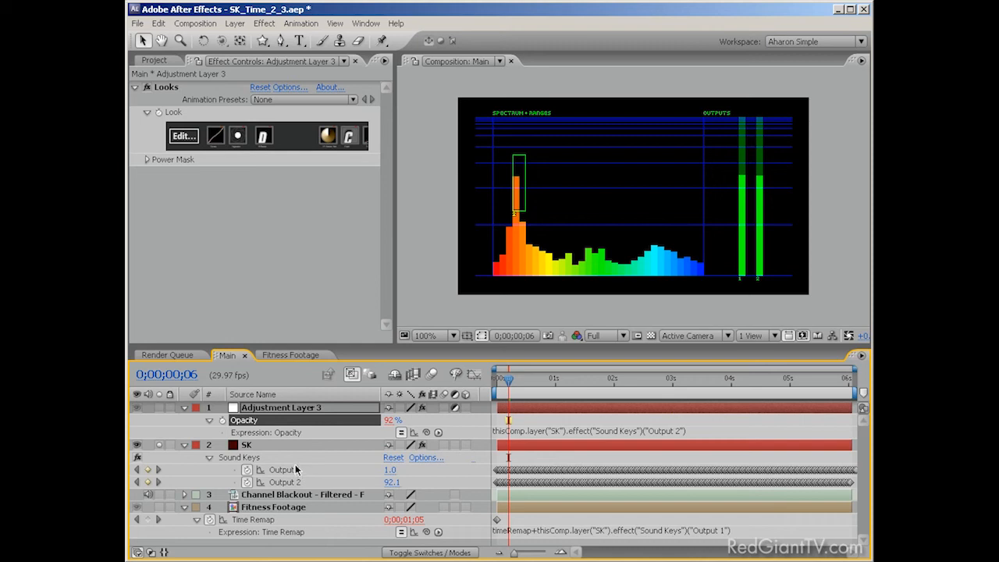
- Hide the SK layer and run a RAM preview of the Main composition
{"action": "left_click", "coordinate": [137, 444]}
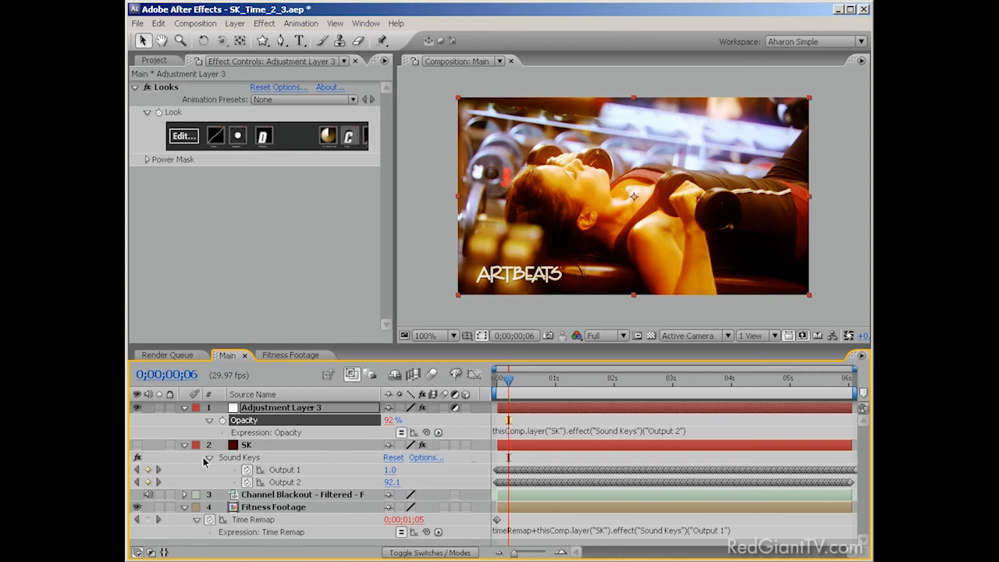
{"action": "left_click", "coordinate": [342, 507]}
{"action": "key", "text": "KP_0"}
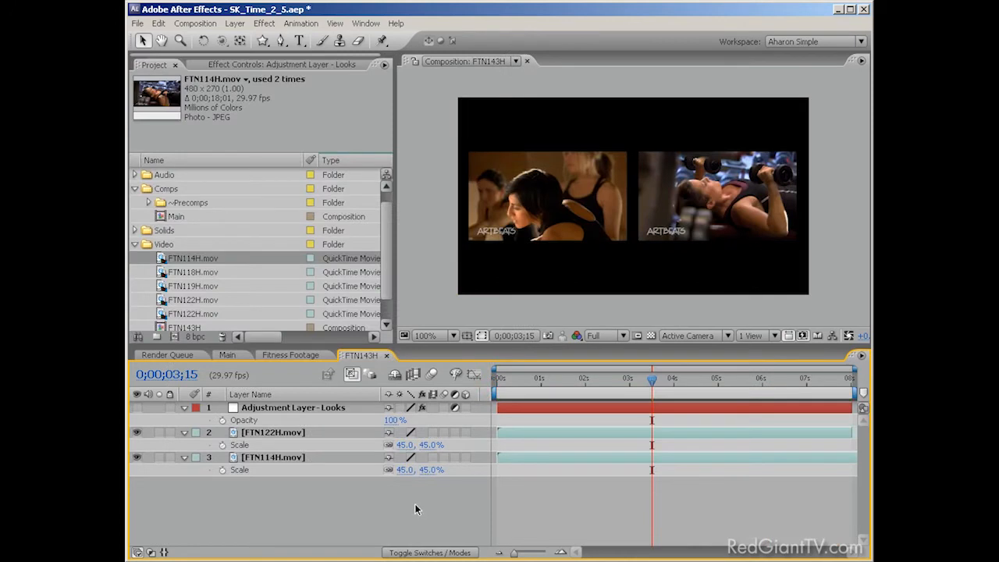
- Make the Adjustment Layer - Looks layer visible in the FTN143H composition and adjust its opacity
{"action": "left_click", "coordinate": [136, 407]}
{"action": "left_click", "coordinate": [258, 408]}
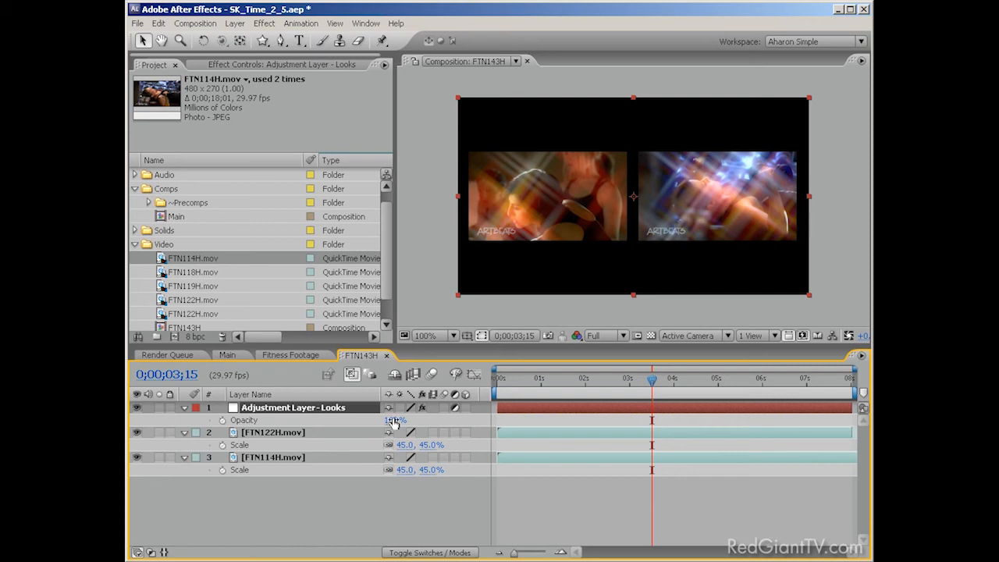
{"action": "mouse_move", "coordinate": [394, 421]}
{"action": "left_mouse_down"}
{"action": "mouse_move", "coordinate": [300, 419]}
{"action": "mouse_move", "coordinate": [395, 420]}
{"action": "mouse_move", "coordinate": [304, 408]}
{"action": "mouse_move", "coordinate": [391, 410]}
{"action": "left_mouse_up"}
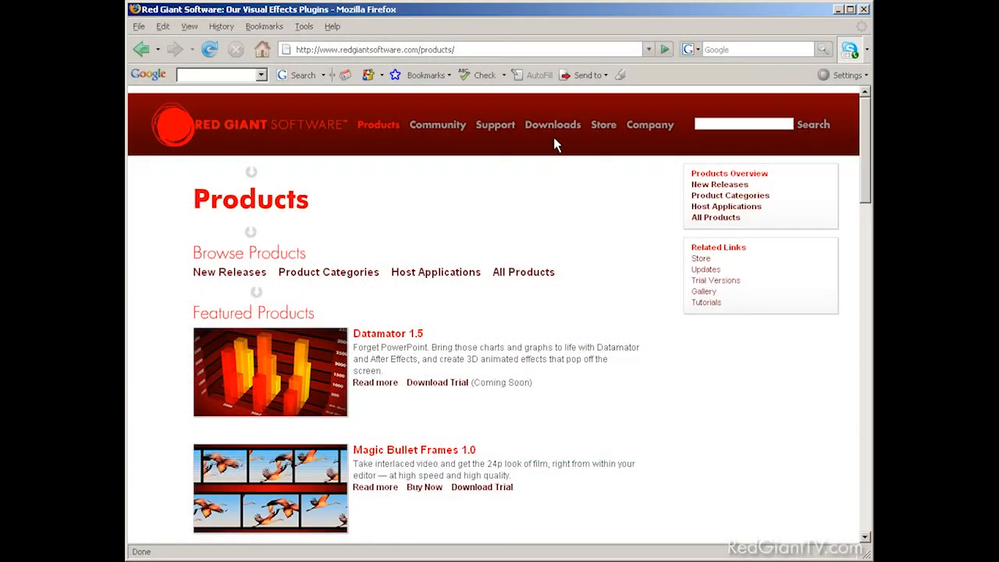
- Switch to Firefox and open the Trial Versions downloads page on the Red Giant Software site
{"action": "mouse_move", "coordinate": [555, 127]}
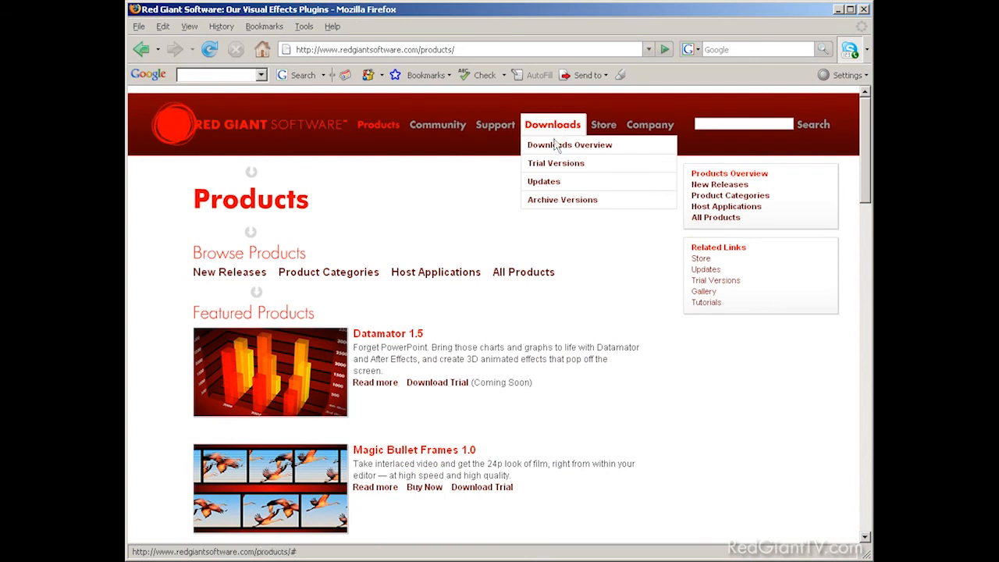
{"action": "left_click", "coordinate": [557, 165]}
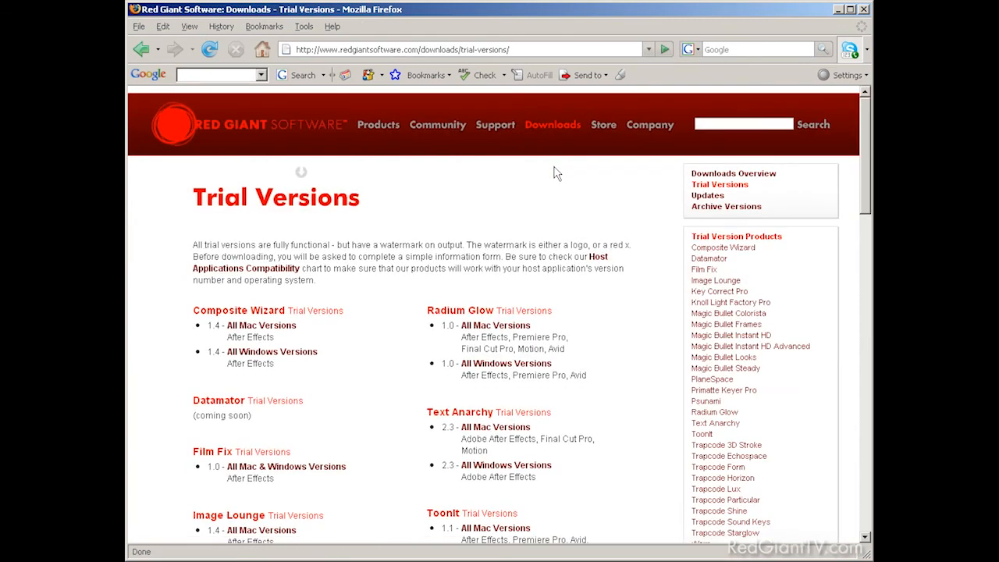